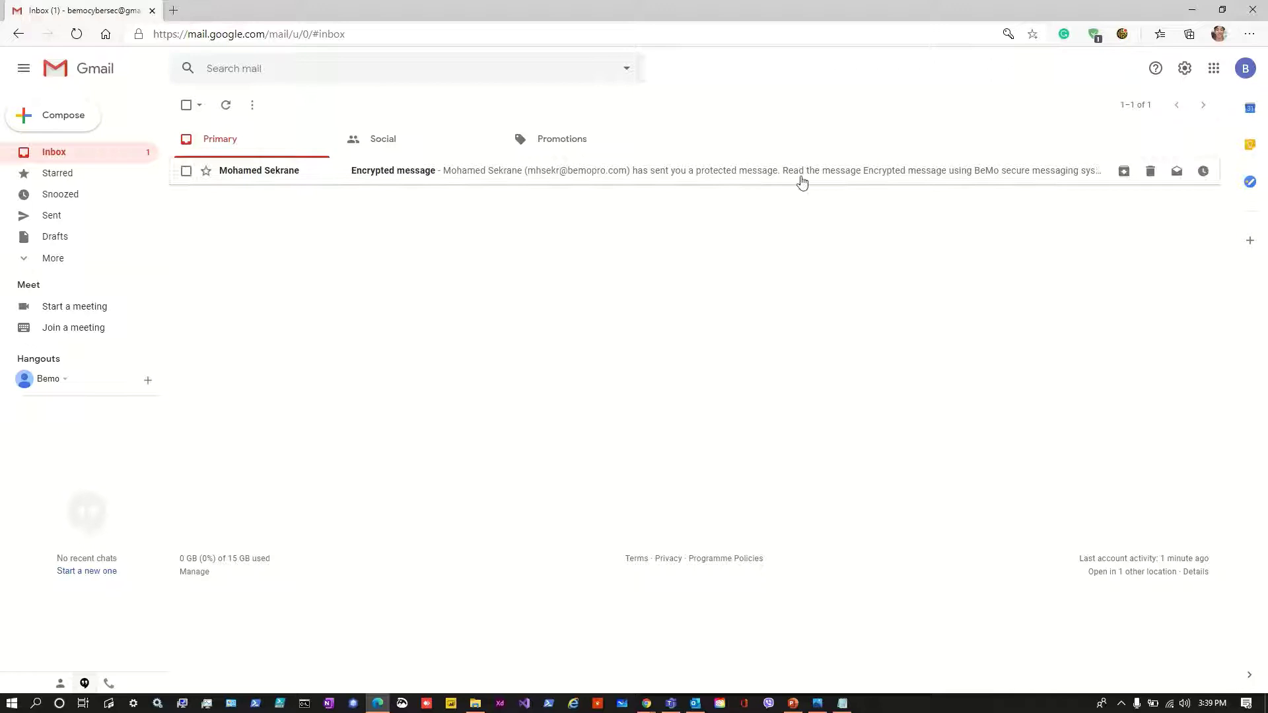
# - Open the 'Encrypted message' email carrying the message_v4.rpmsg protected attachment
pyautogui.click(496, 180)
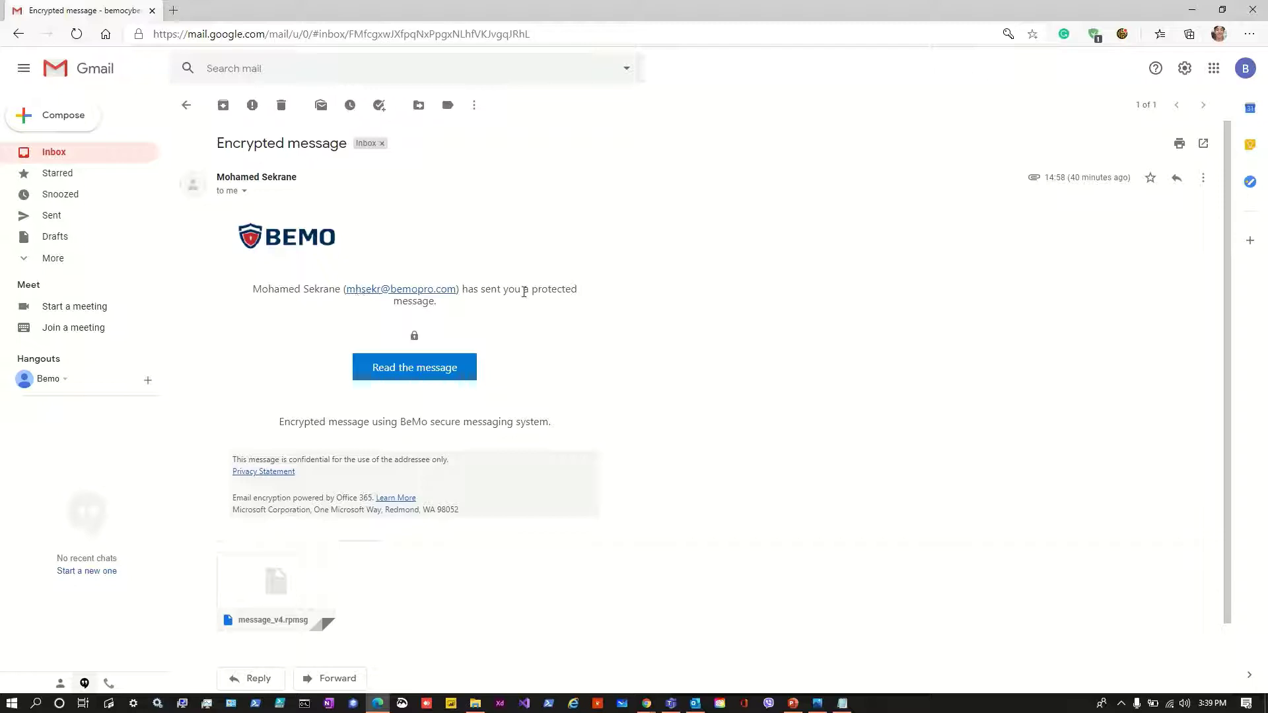
# - Launch 'Read the message' so the encryption portal's sign-in page opens in a new tab
pyautogui.click(415, 374)
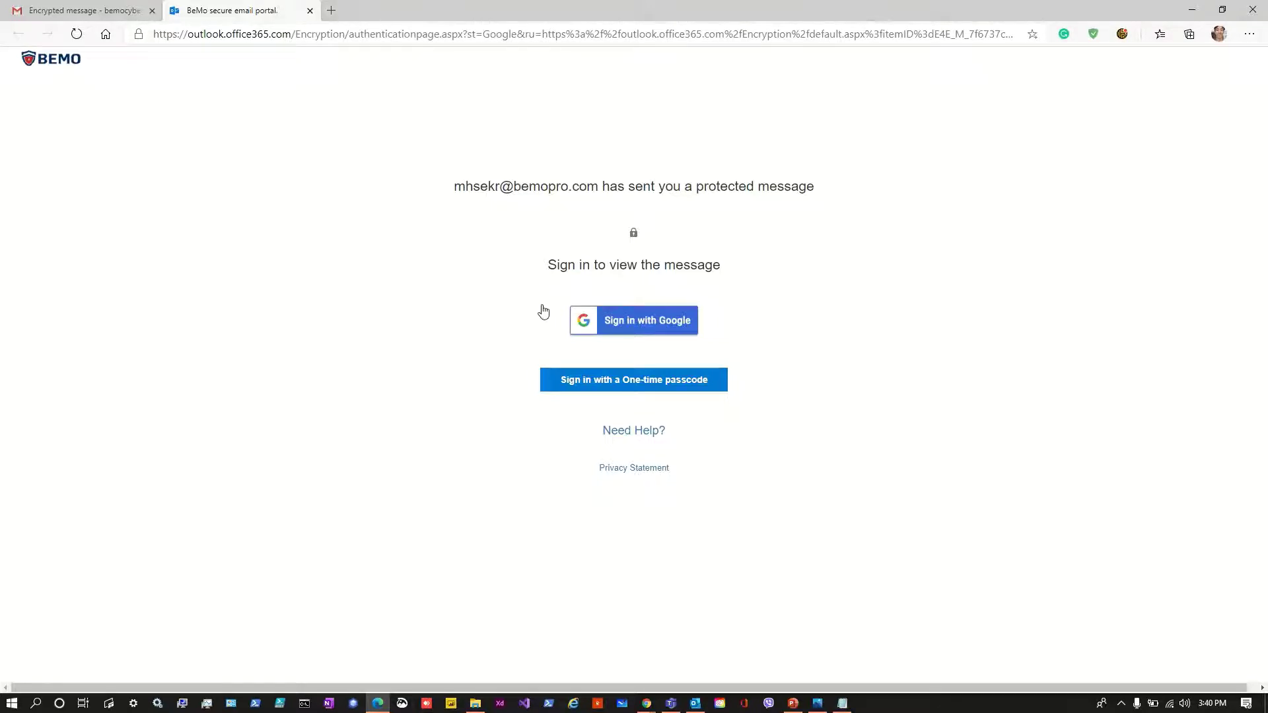
pyautogui.click(100, 14)
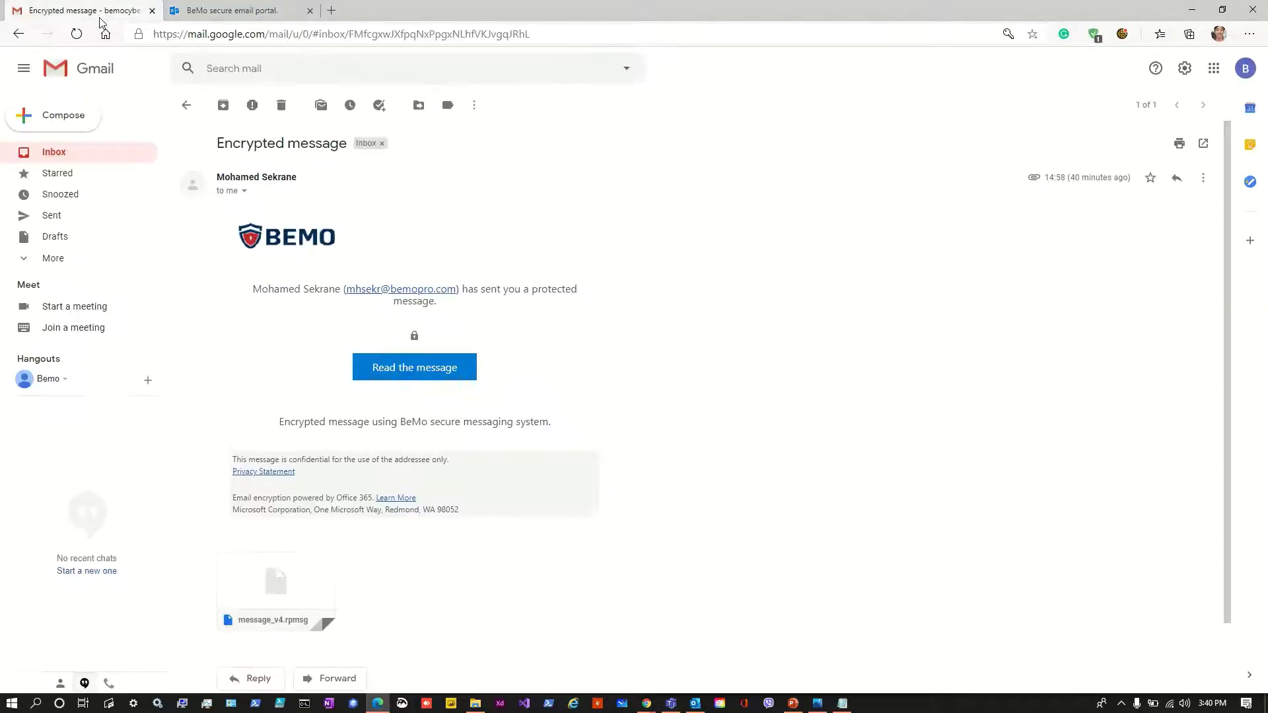
pyautogui.click(222, 14)
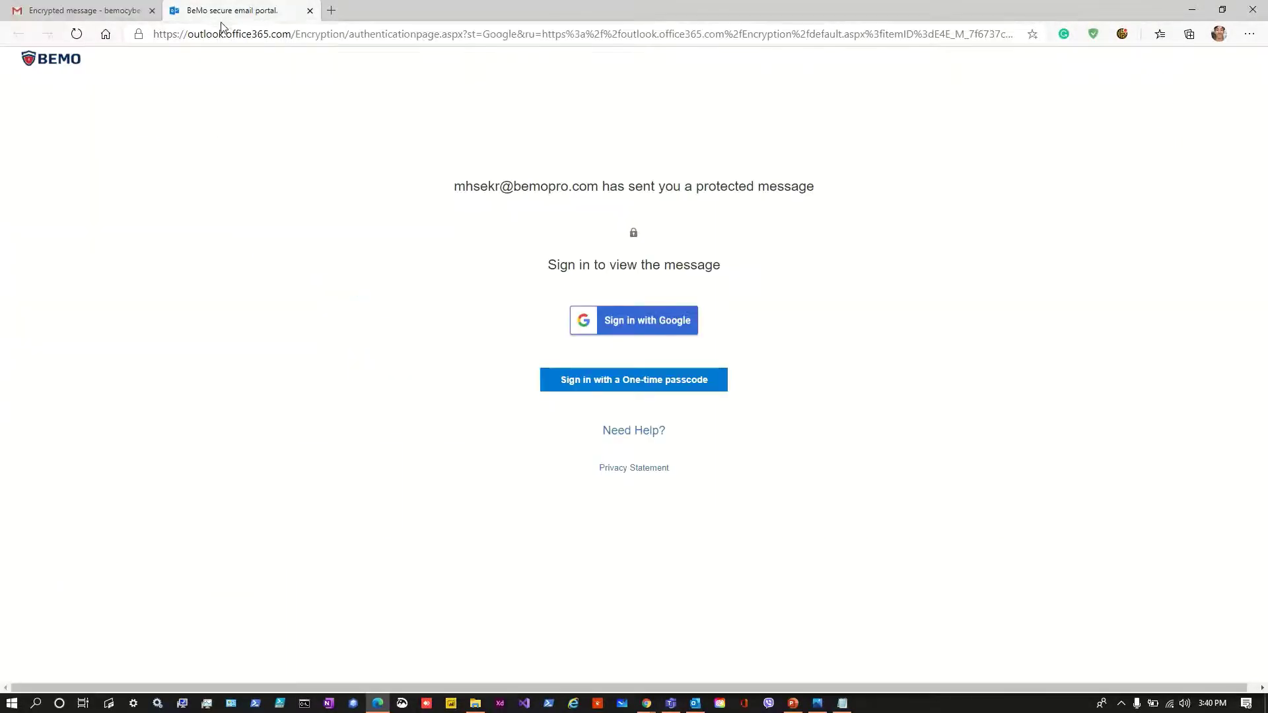
# - Request a one-time passcode sent to the recipient's Gmail address, then return to the mailbox
pyautogui.click(641, 389)
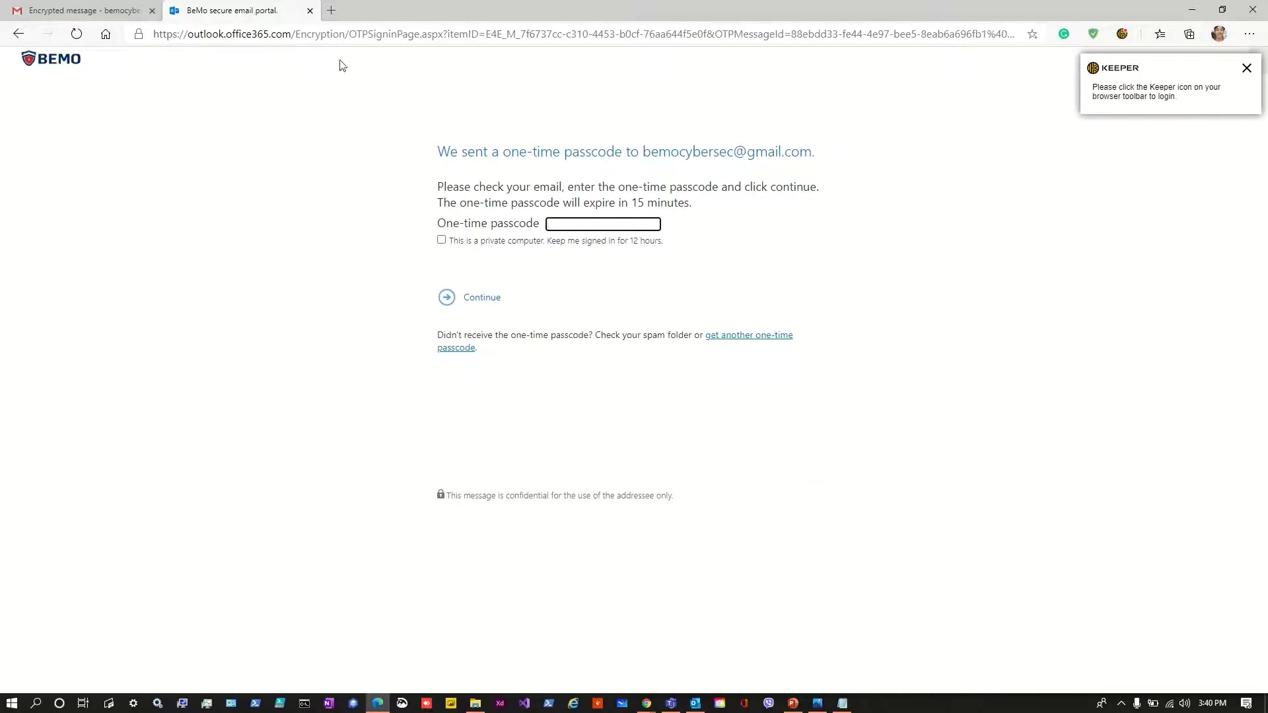
pyautogui.moveTo(351, 35); pyautogui.dragTo(414, 38)
pyautogui.click(586, 199)
pyautogui.moveTo(646, 151); pyautogui.dragTo(811, 153)
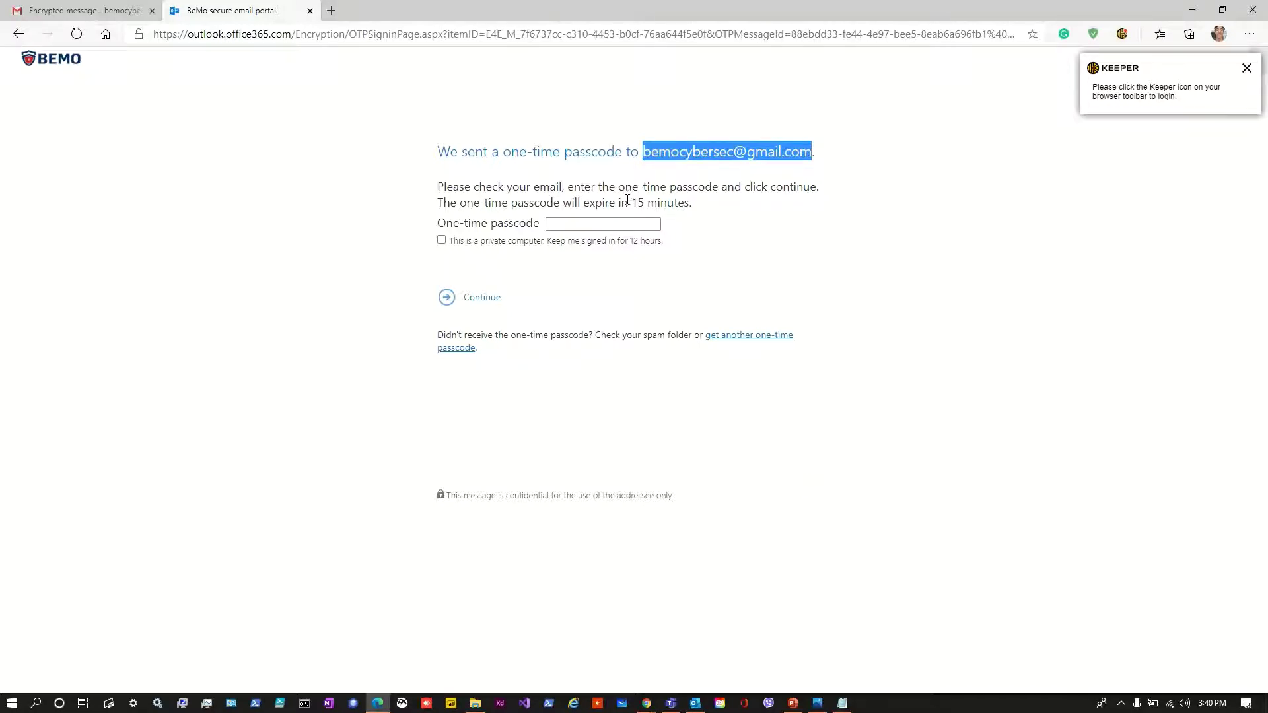
pyautogui.click(595, 226)
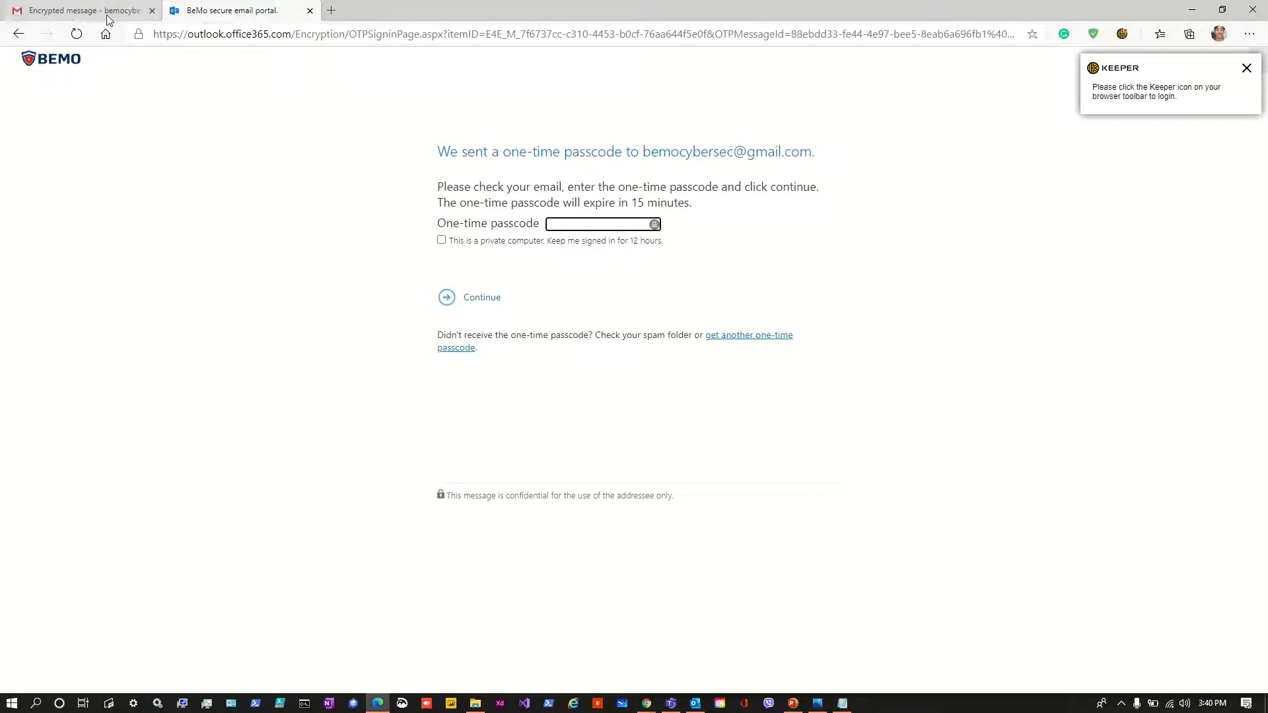
pyautogui.click(86, 10)
# - Copy the code from the 'Your one-time passcode to view the message' email and return to the portal
pyautogui.click(119, 157)
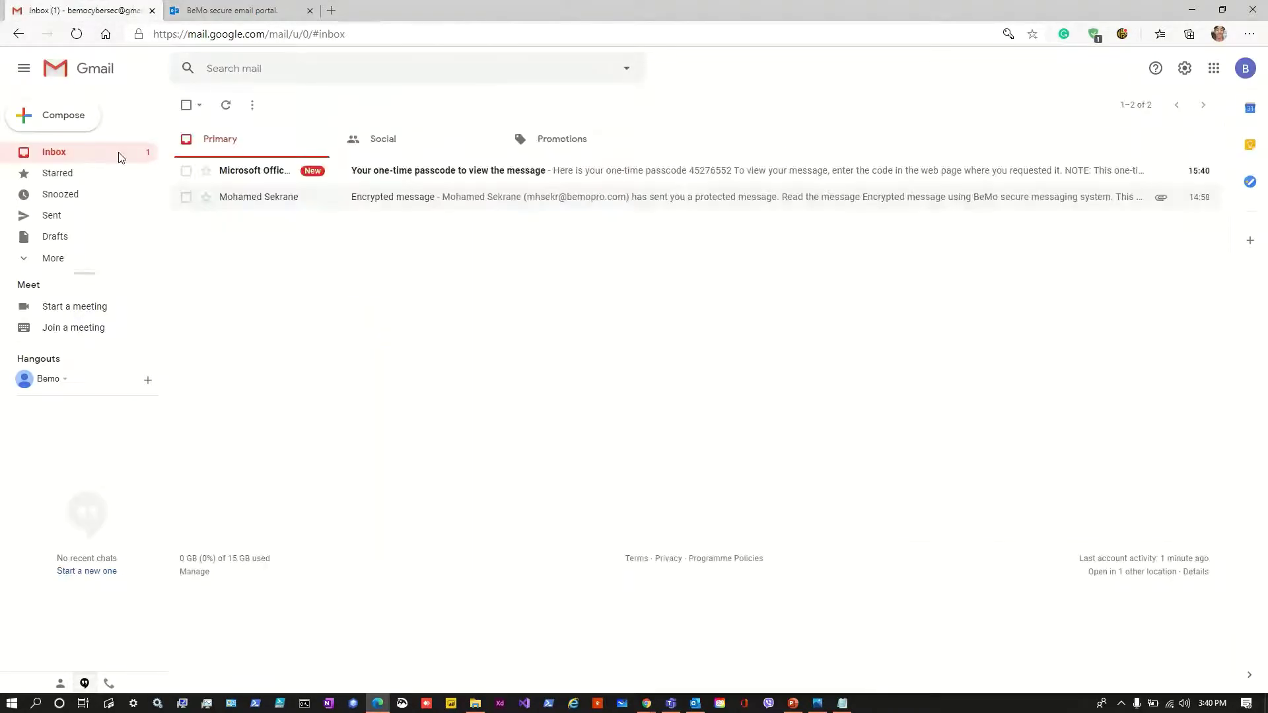
pyautogui.click(275, 171)
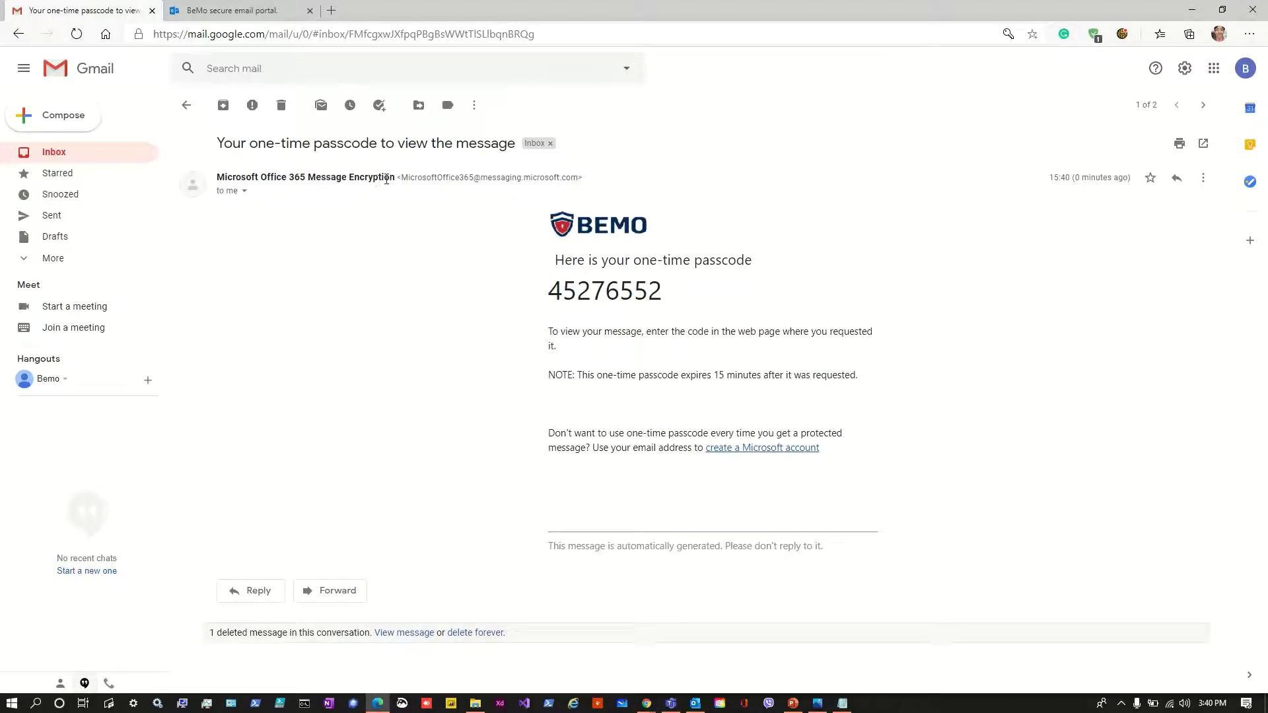
pyautogui.moveTo(543, 291); pyautogui.dragTo(664, 291)
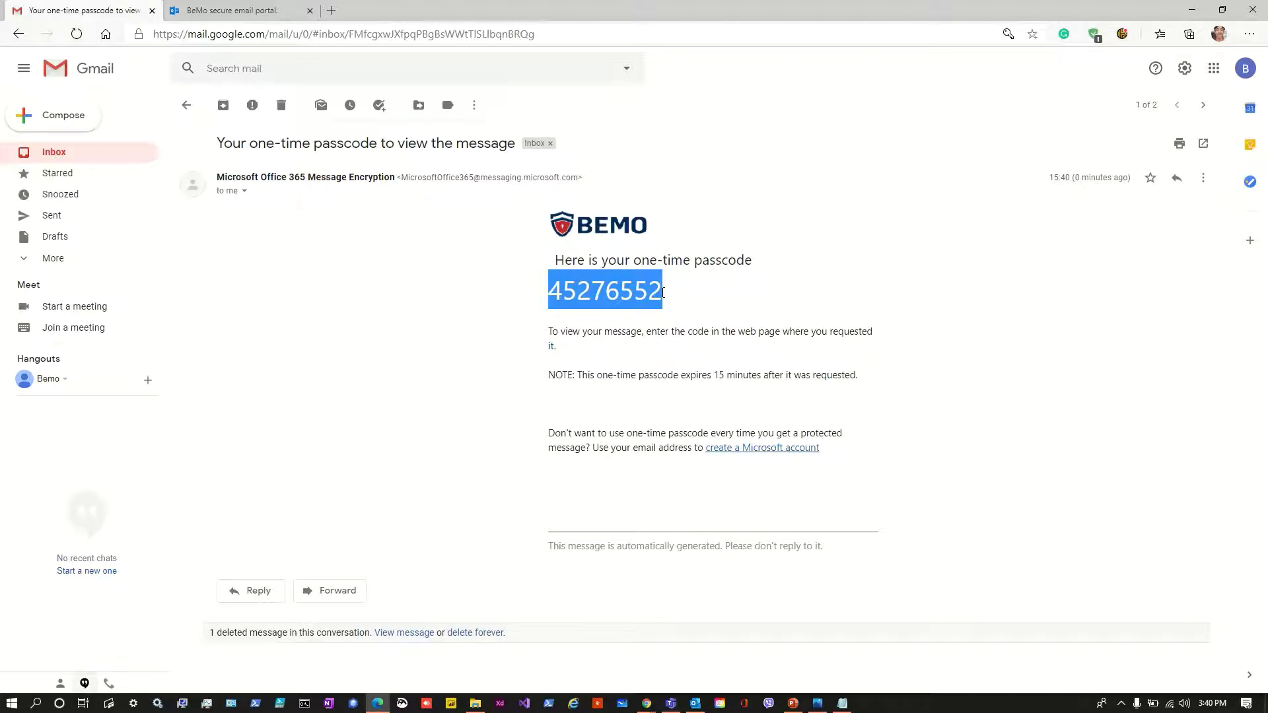
pyautogui.hotkey('ctrl', 'c')
pyautogui.hotkey('ctrl', 'Tab')
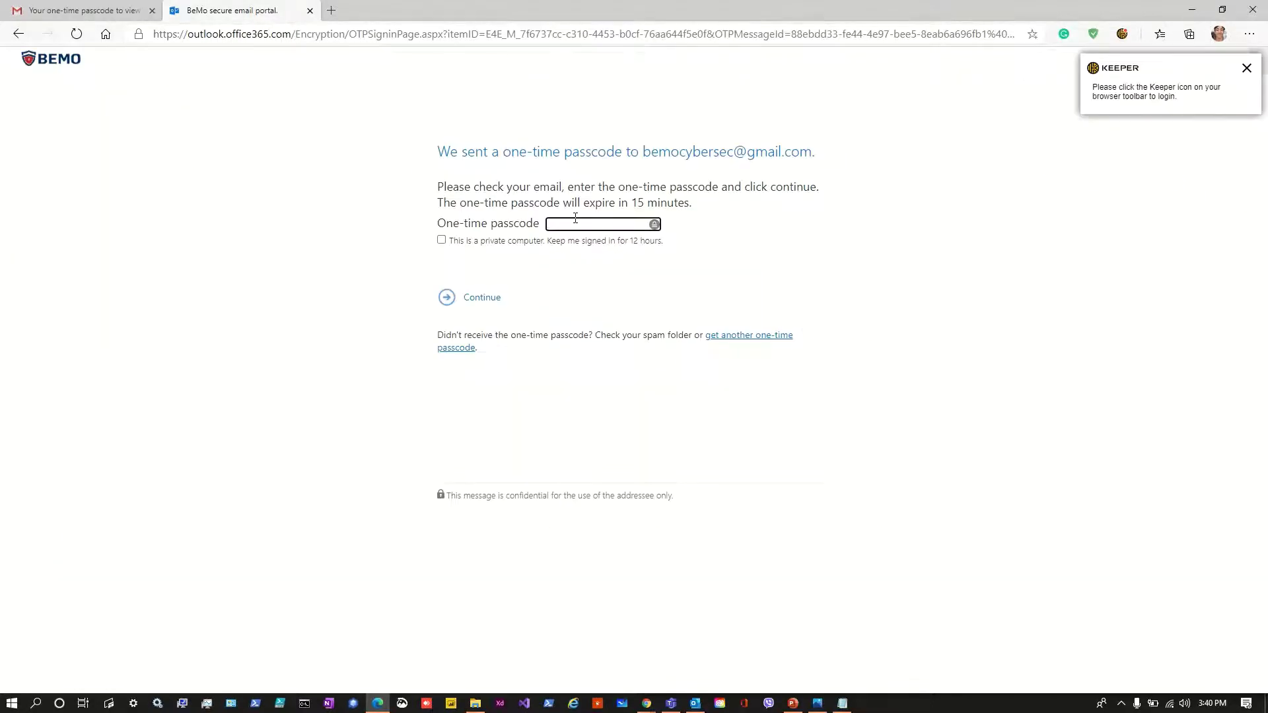
# - Paste the passcode to unlock the message reading 'This message contains sensitive information. Regards,' and browse the reply options
pyautogui.hotkey('ctrl', 'v')
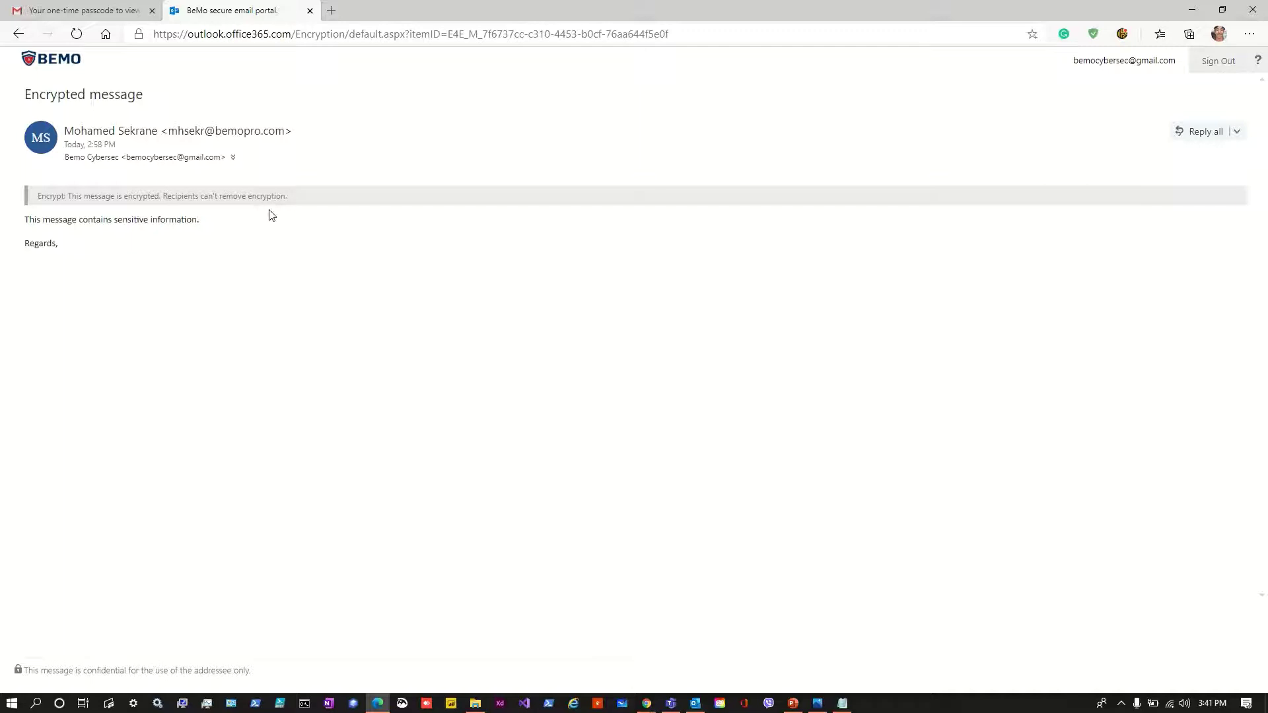
pyautogui.moveTo(27, 220); pyautogui.dragTo(76, 244)
pyautogui.click(151, 254)
pyautogui.click(1236, 134)
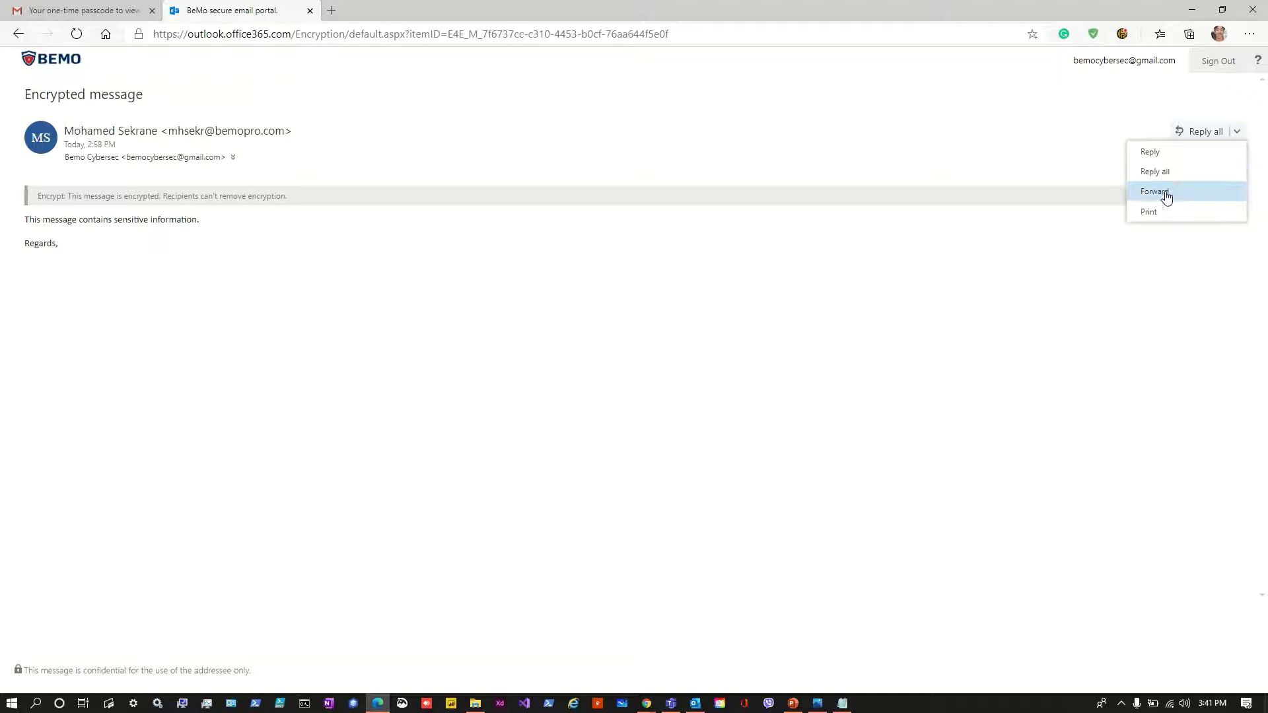
pyautogui.click(255, 198)
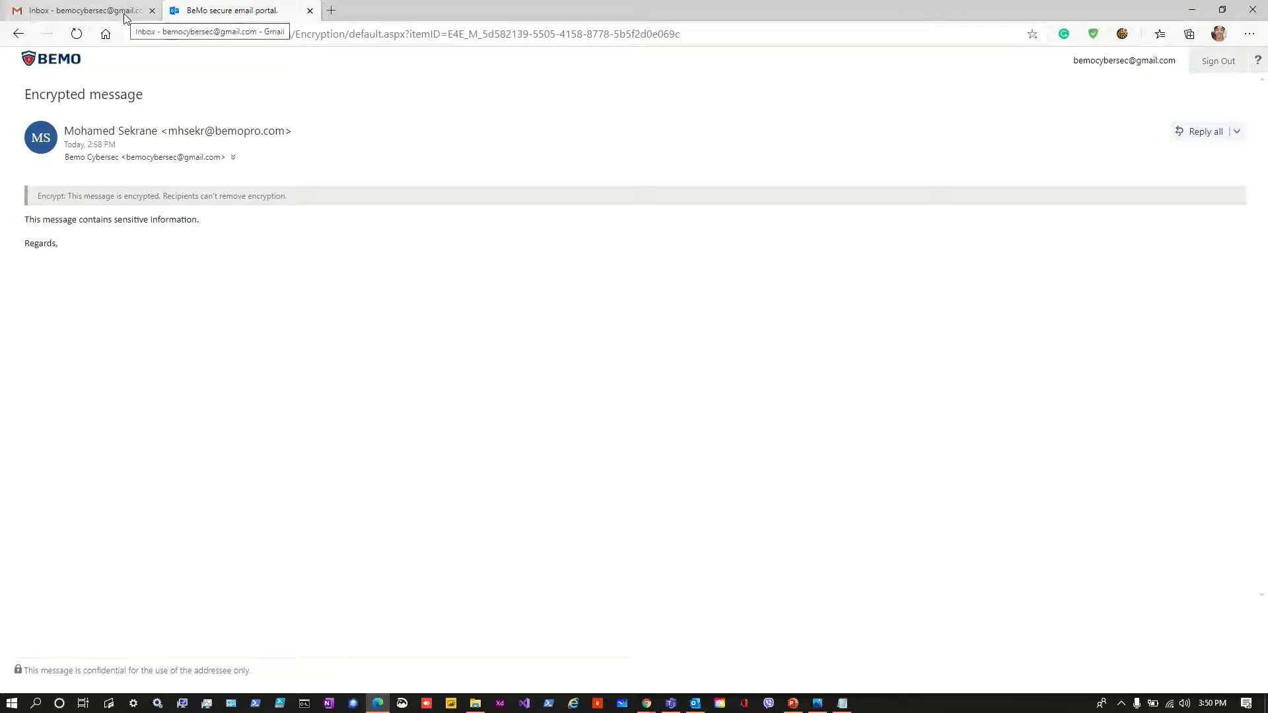
pyautogui.click(126, 18)
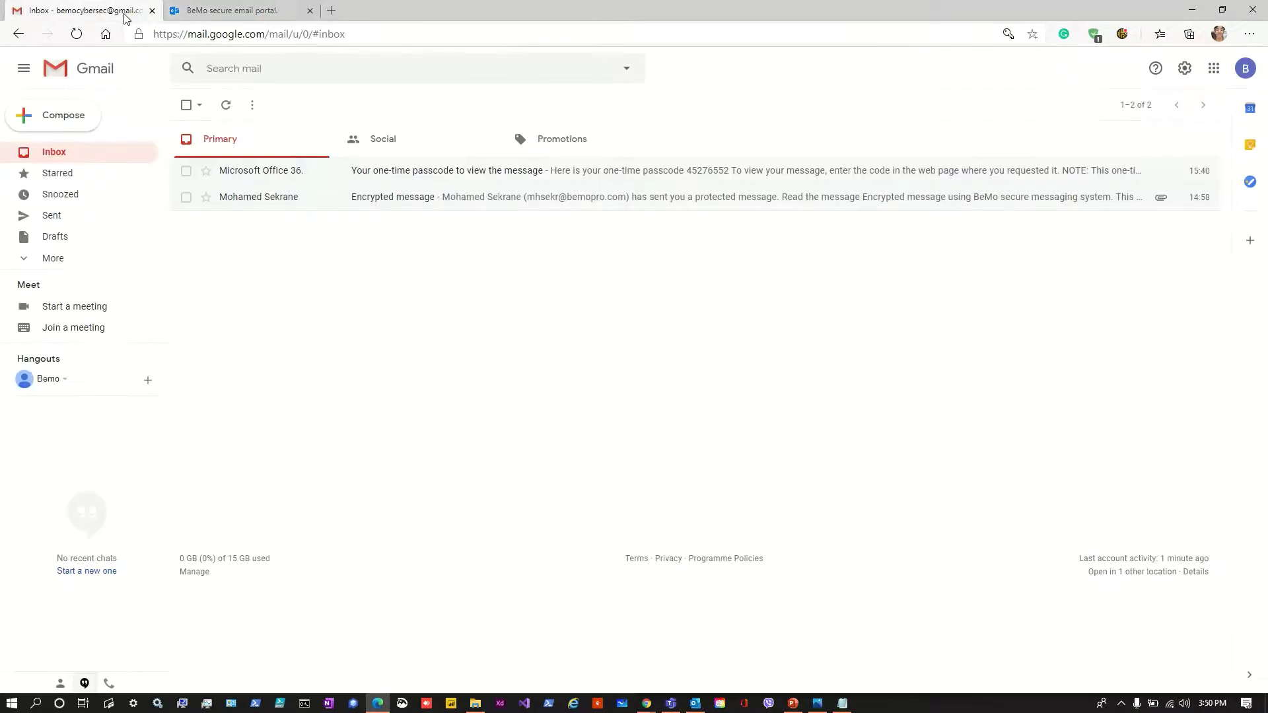
pyautogui.click(338, 199)
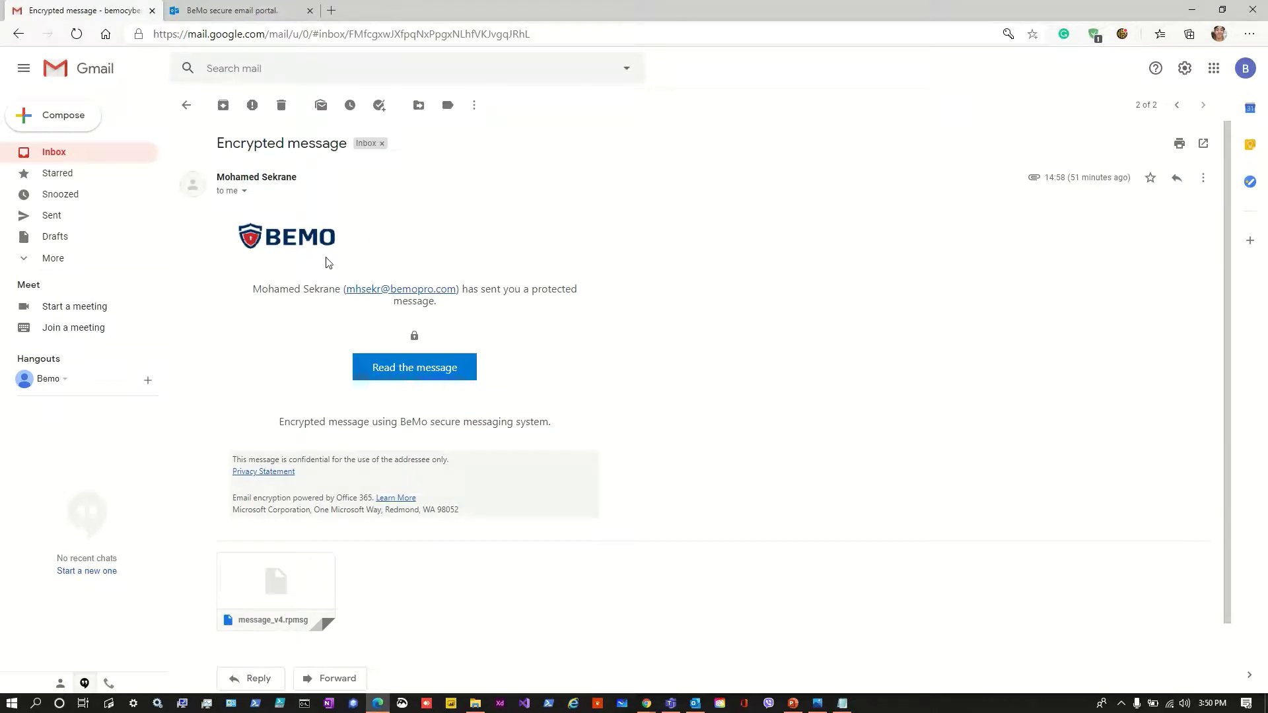
pyautogui.click(237, 11)
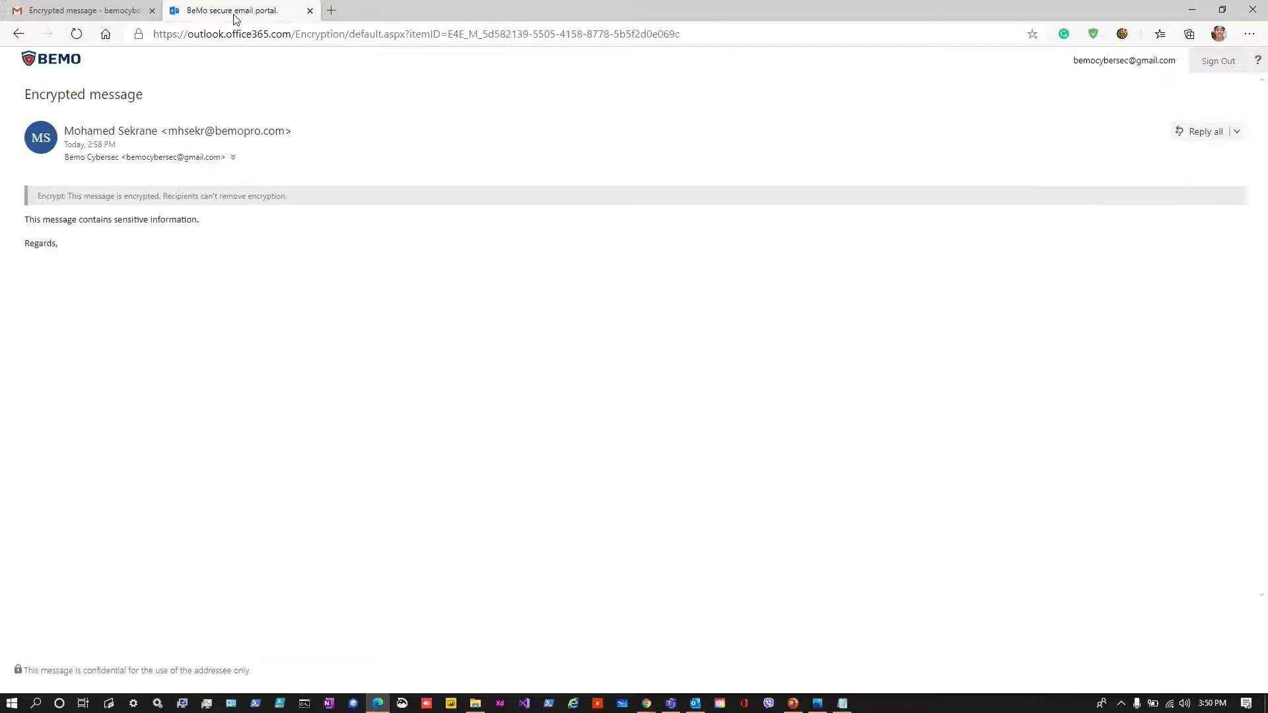
pyautogui.click(104, 11)
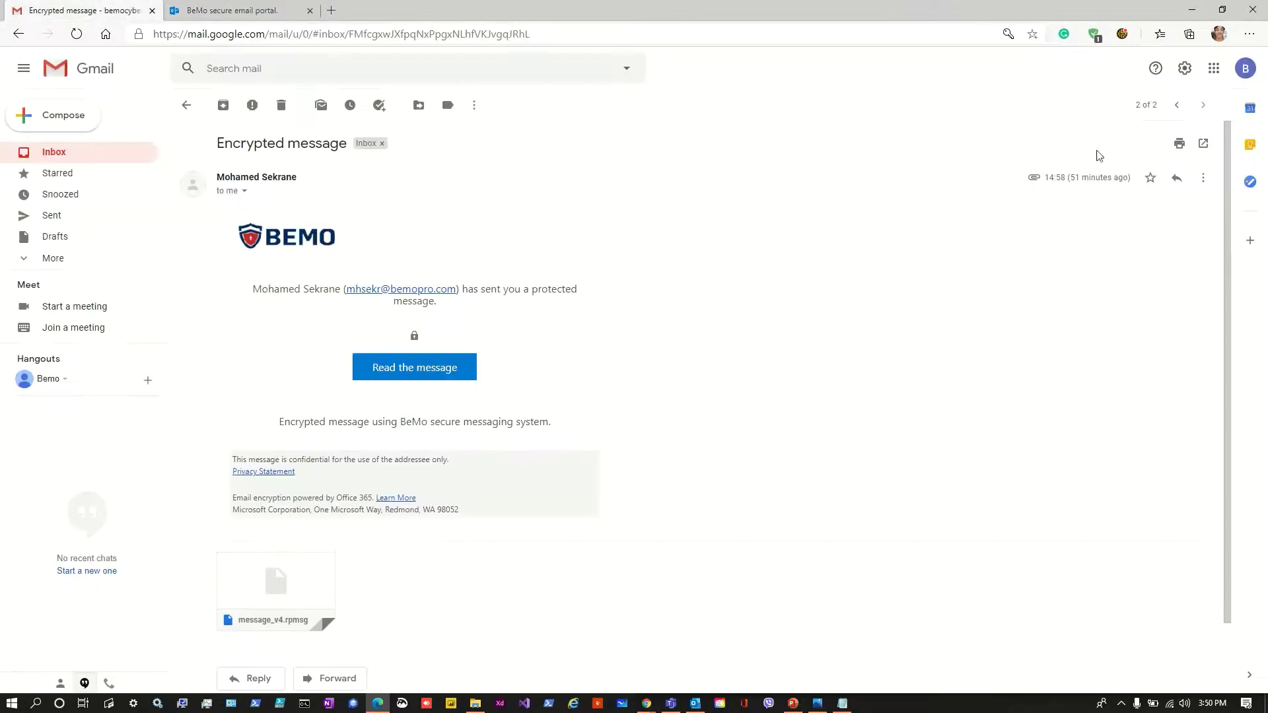
pyautogui.click(1176, 177)
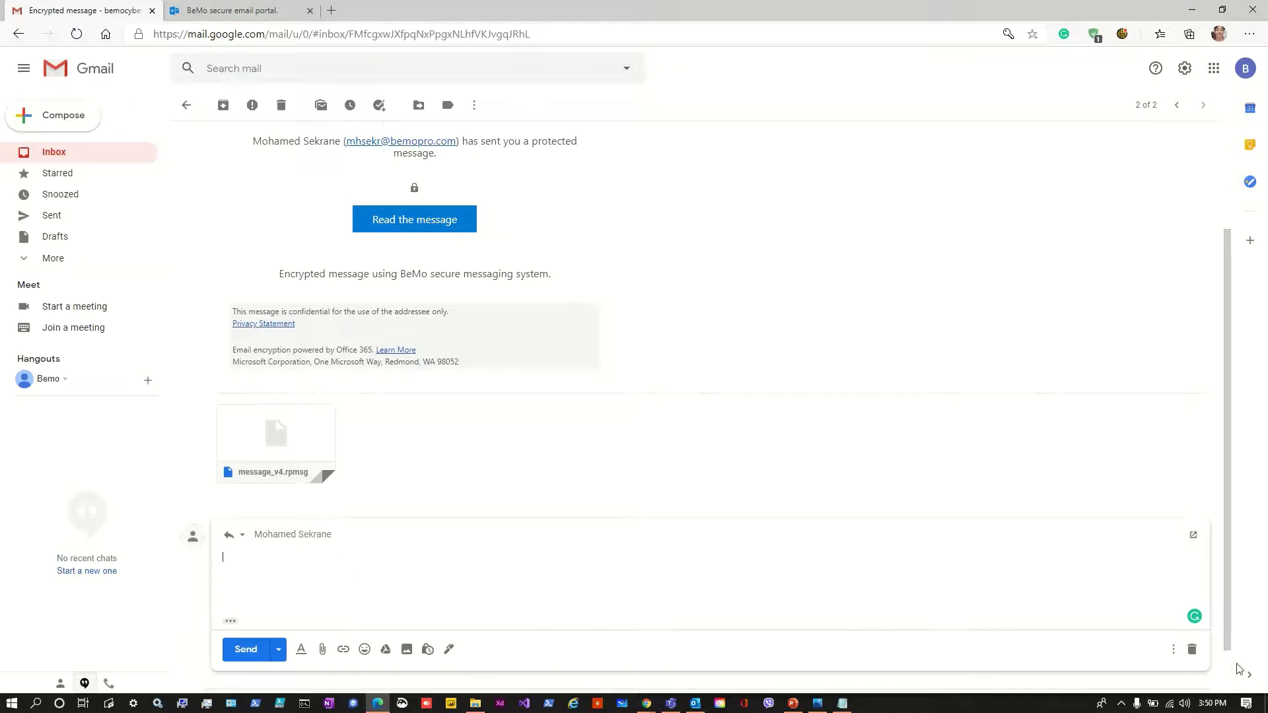
pyautogui.click(1193, 649)
pyautogui.click(241, 20)
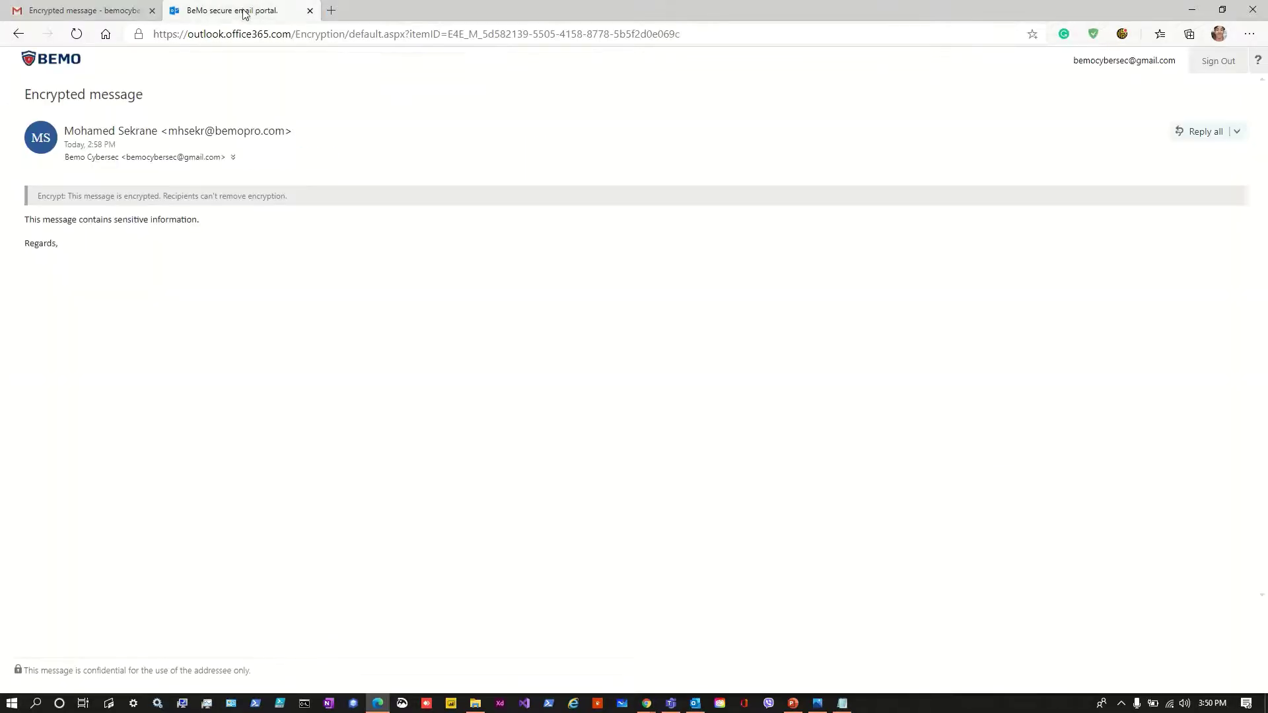
# - Send an encrypted Reply to the sender reading 'Thank you.' with 'Best,' on a separate line
pyautogui.click(1238, 134)
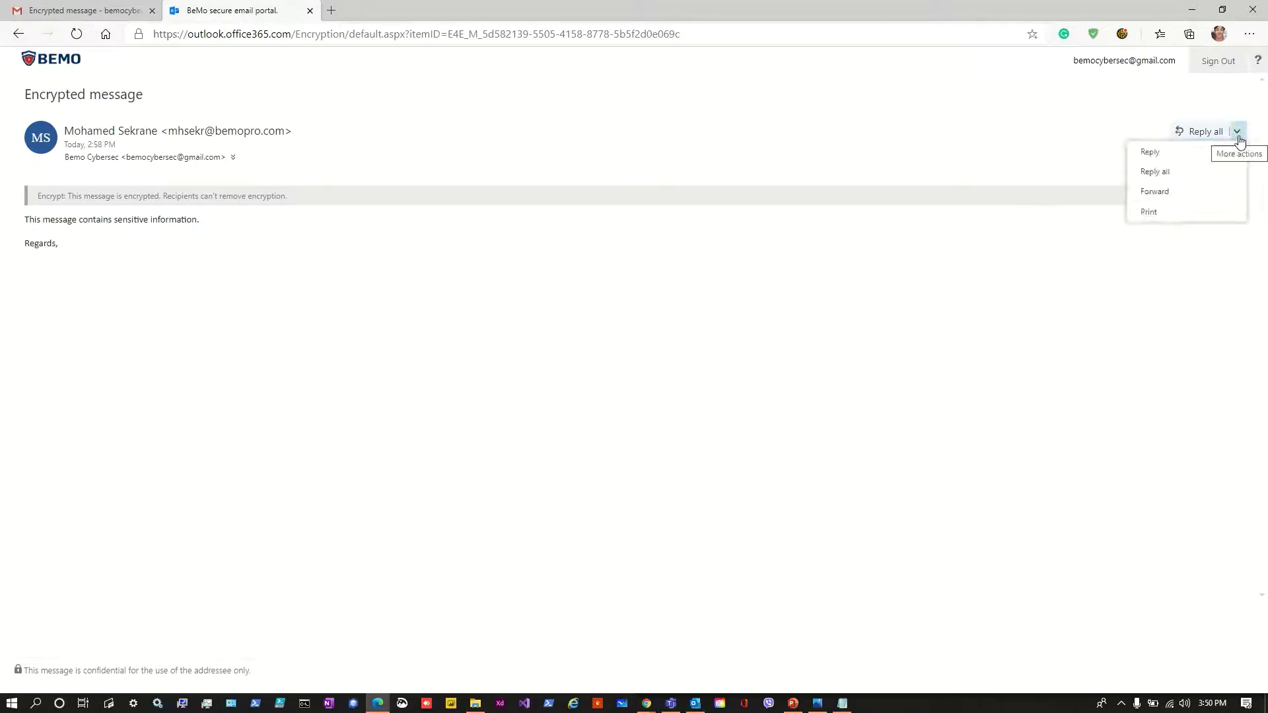
pyautogui.click(1158, 159)
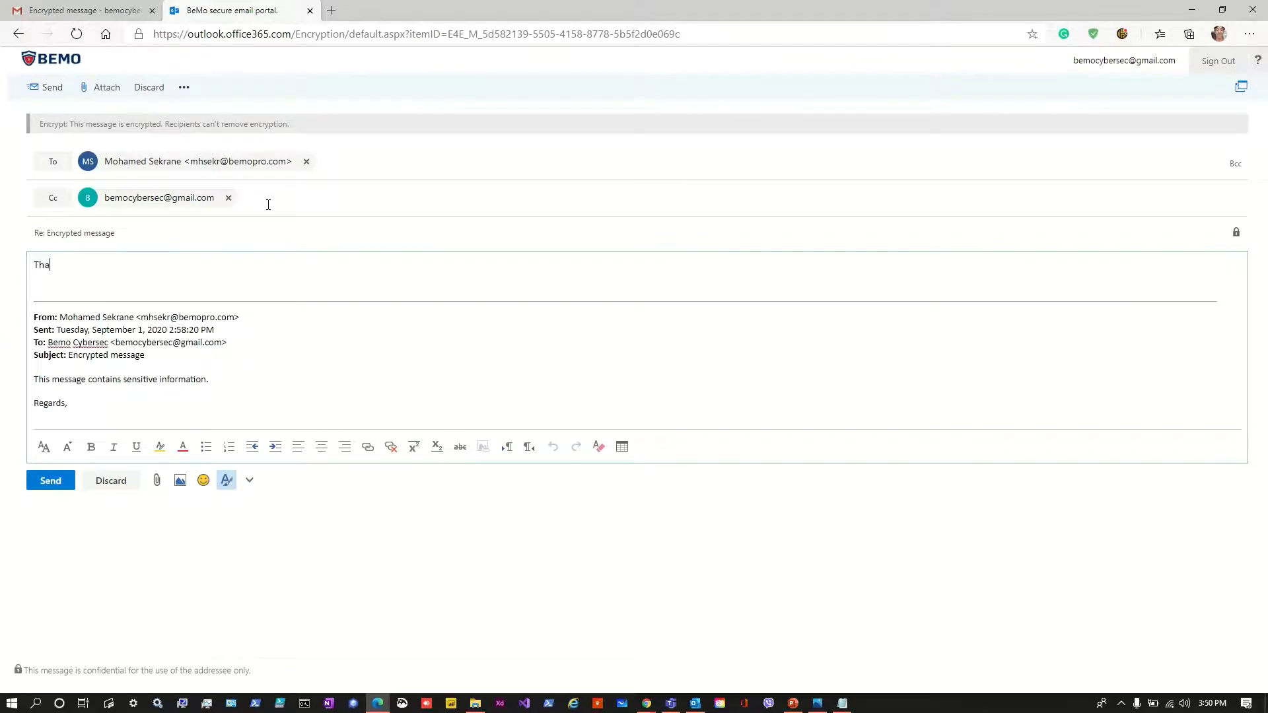
pyautogui.write('Thank you.')
pyautogui.press('Return')
pyautogui.press('Return')
pyautogui.write('Best')
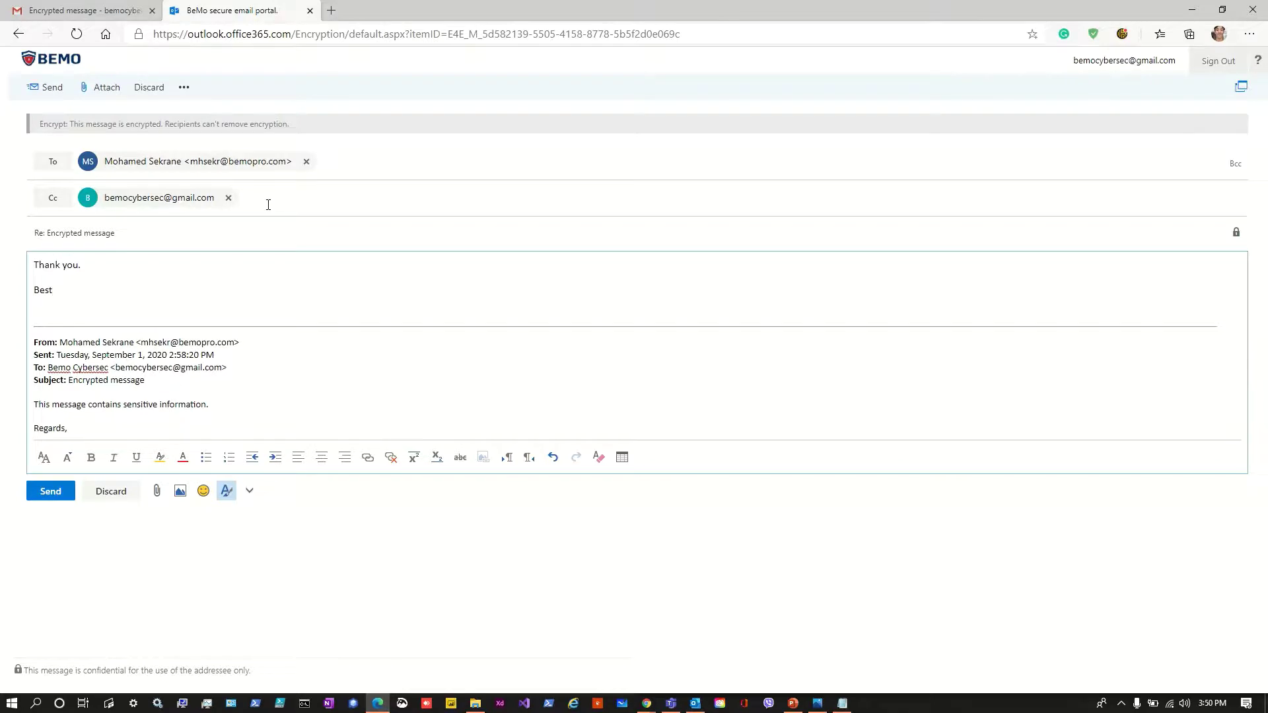
pyautogui.write(',')
pyautogui.click(48, 492)
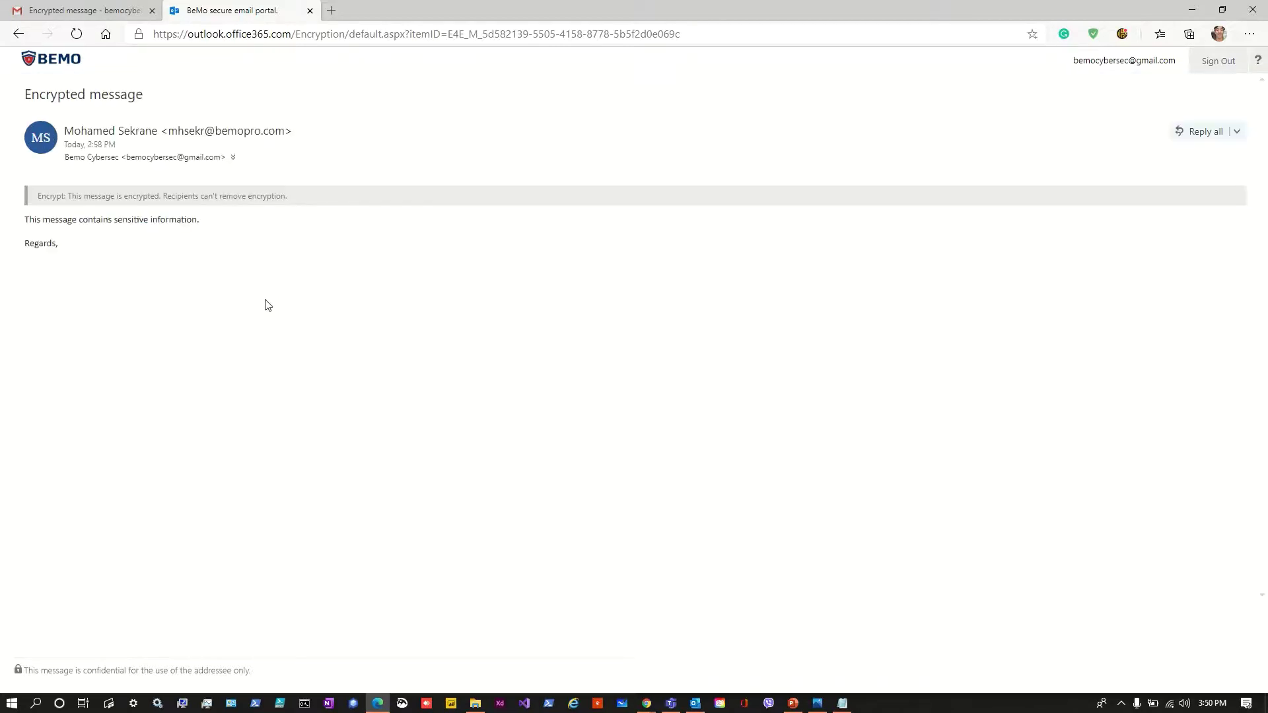
# - Close the portal tab and open the 'Encrypted message' conversation's new protected reply in the portal
pyautogui.middleClick(243, 16)
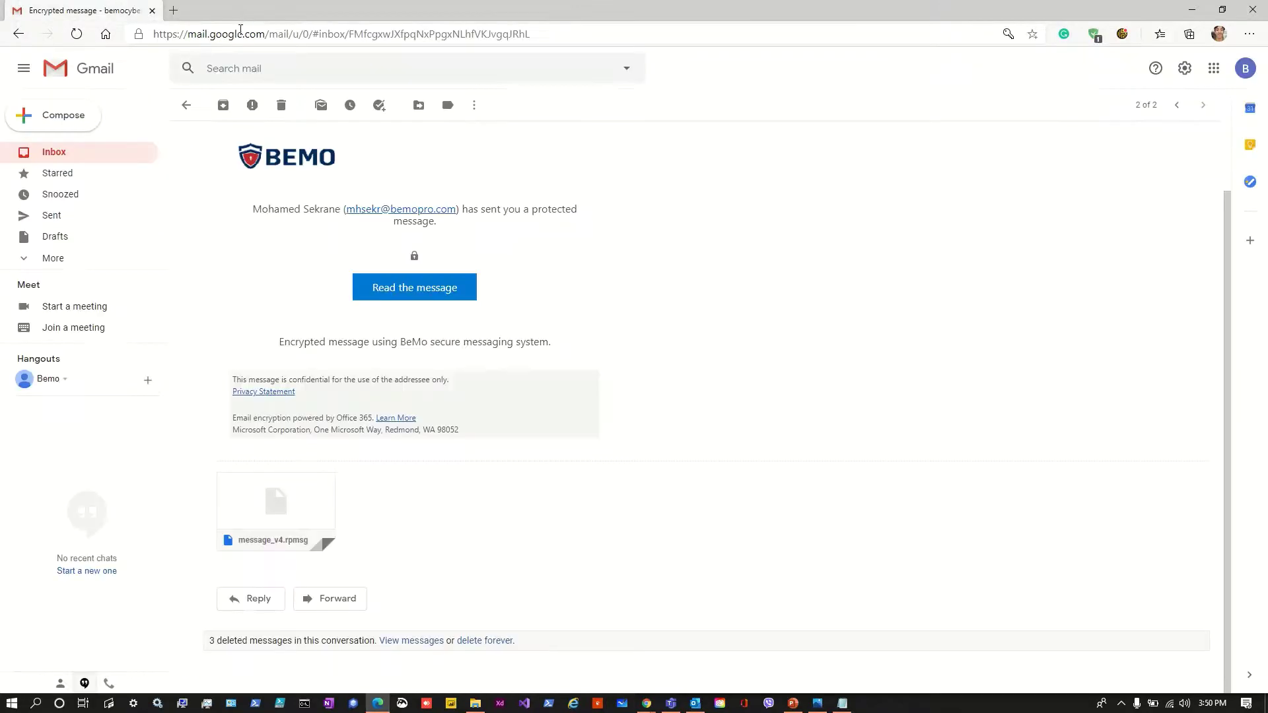
pyautogui.click(99, 162)
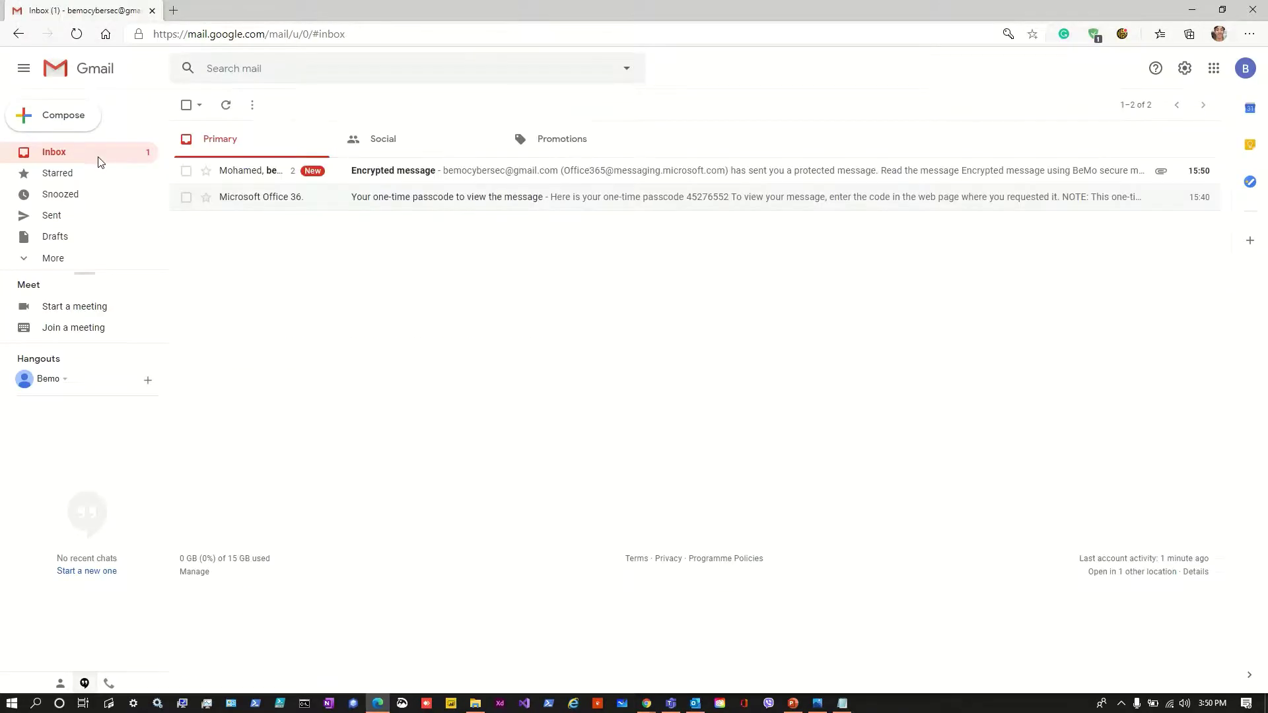
pyautogui.click(433, 171)
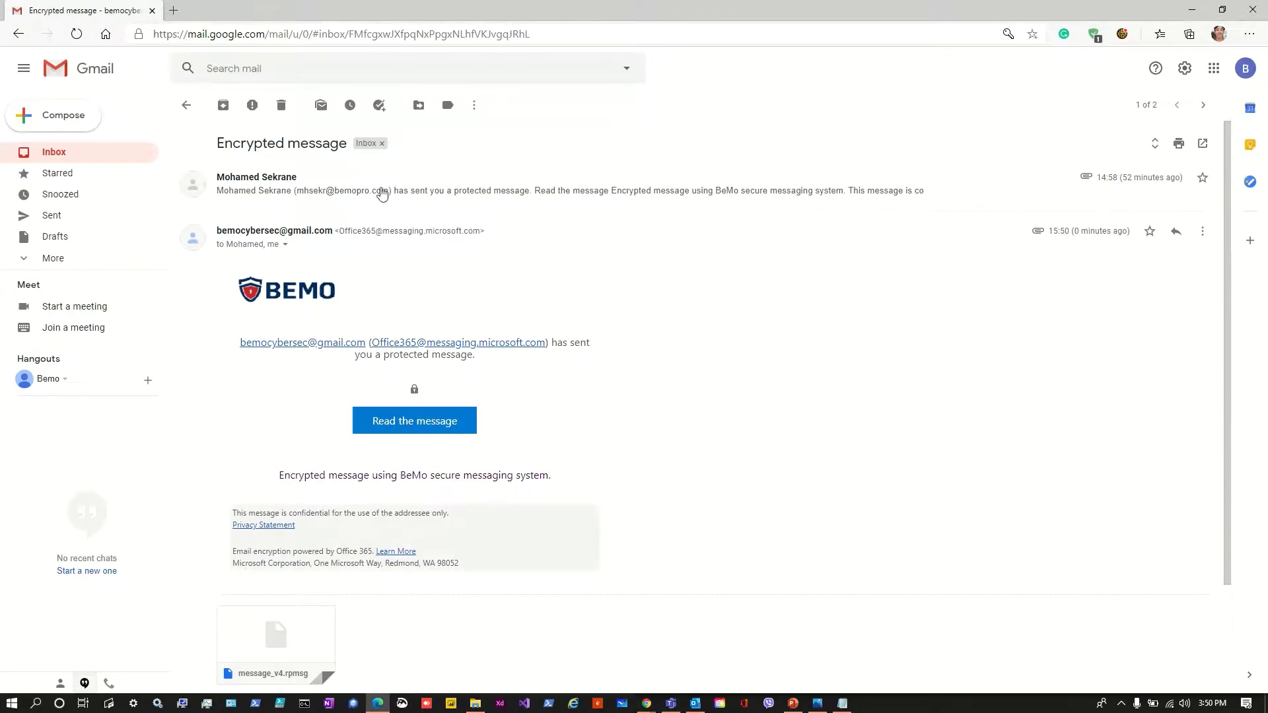
pyautogui.click(427, 197)
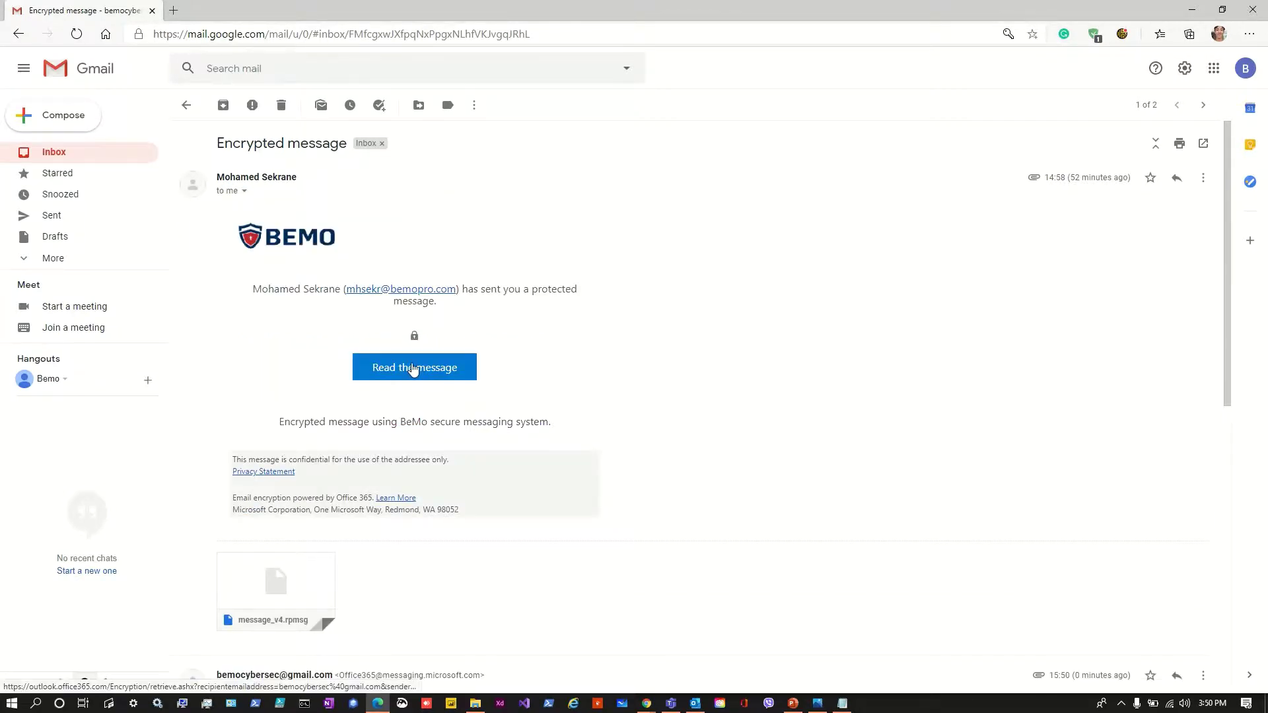
pyautogui.scroll(-6, 413, 369)
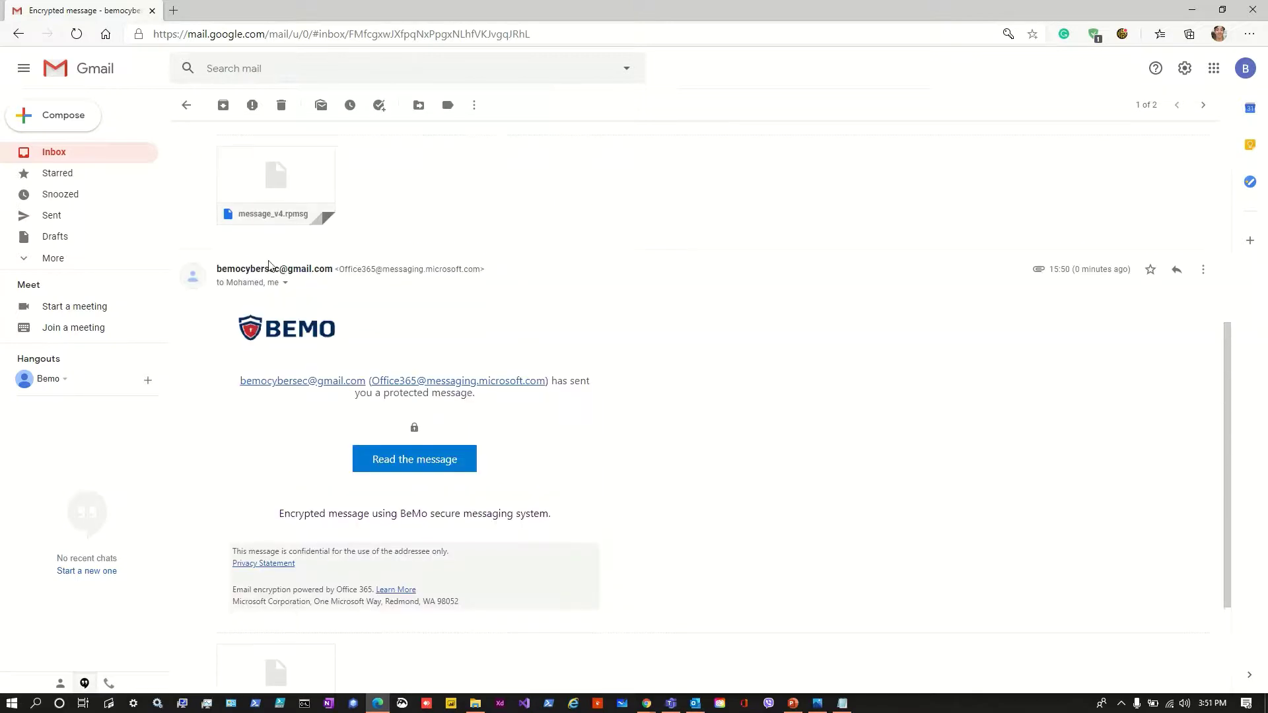
pyautogui.moveTo(334, 270)
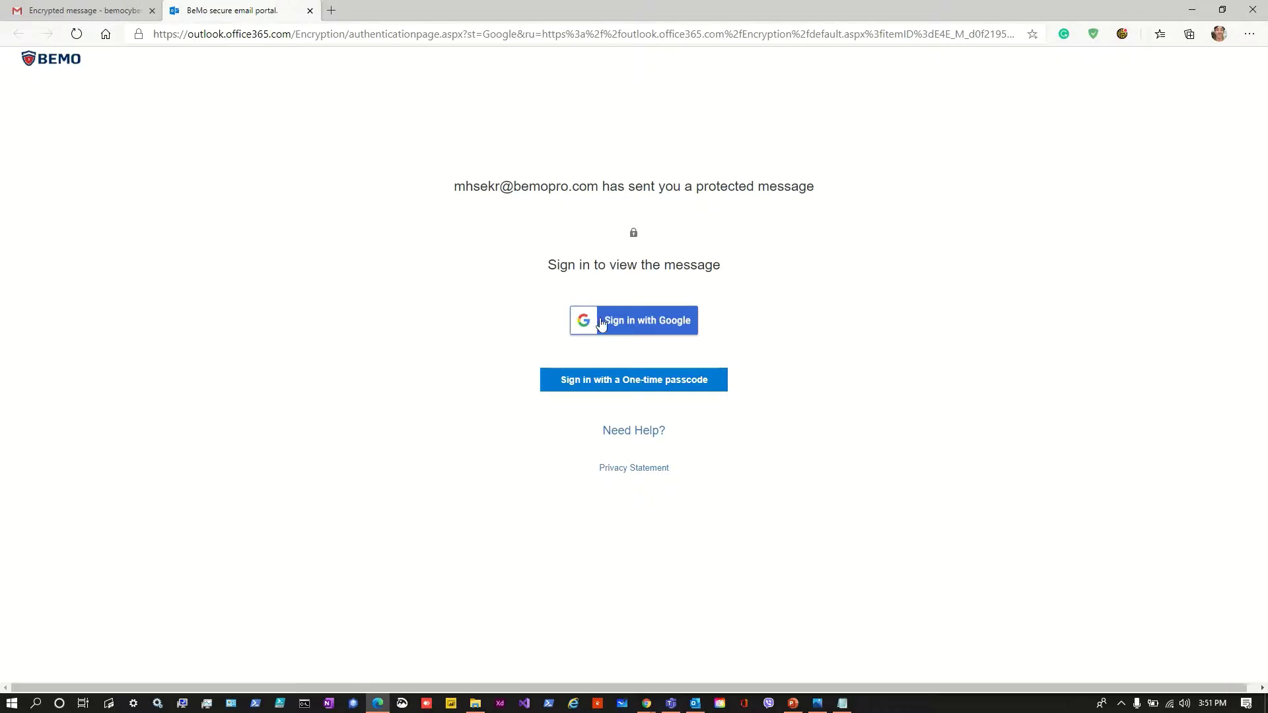
# - Use Sign in with Google to decrypt the 'Re: Encrypted message' reply reading 'Thank you. Best,'
pyautogui.click(640, 323)
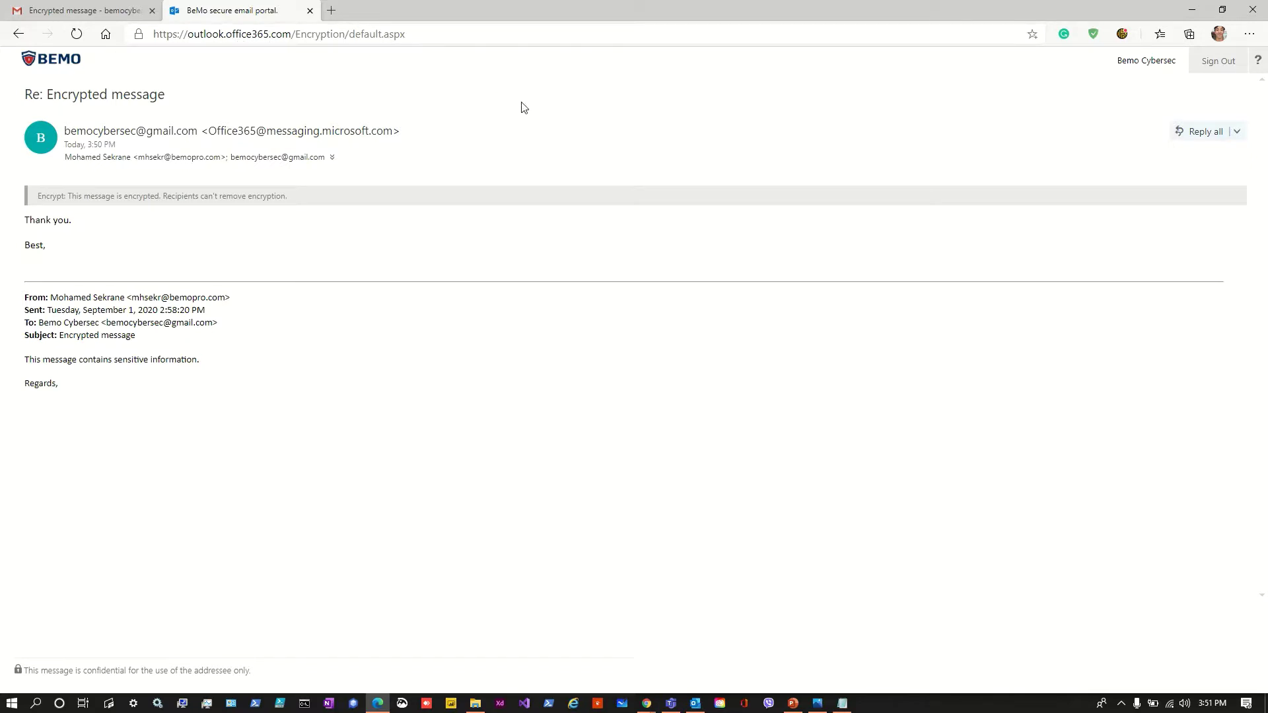
pyautogui.click(123, 22)
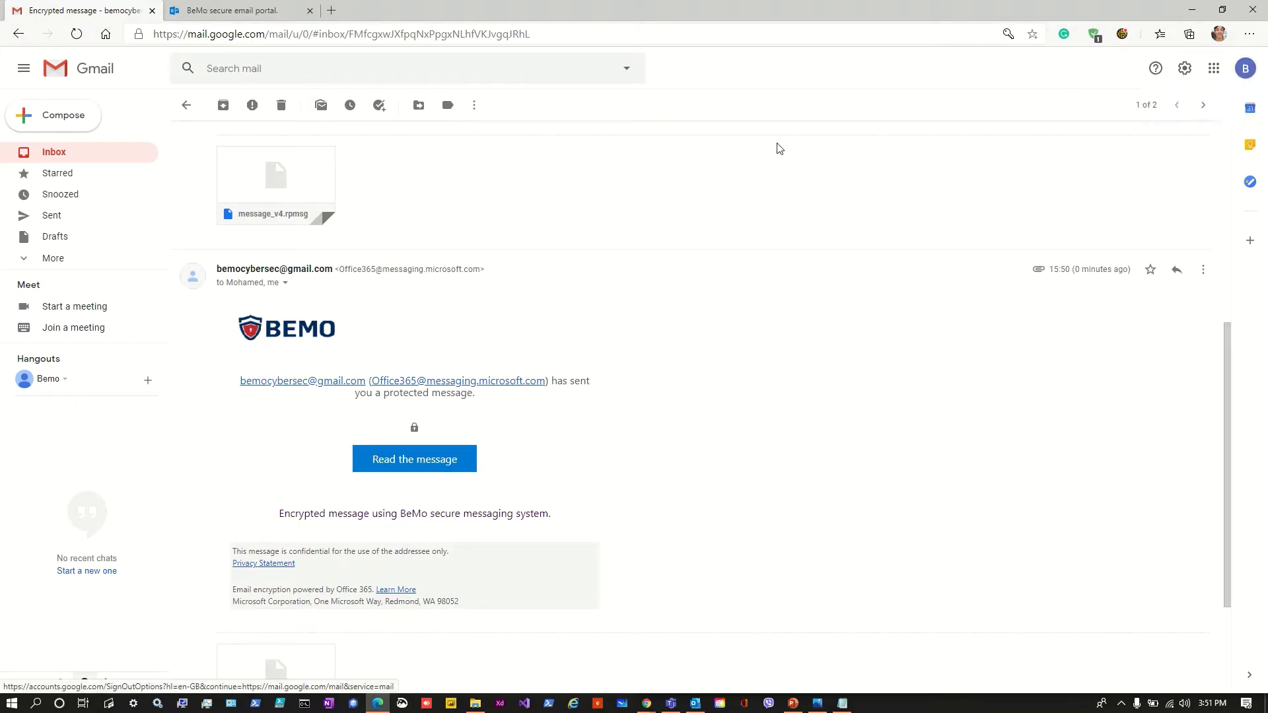
pyautogui.click(236, 18)
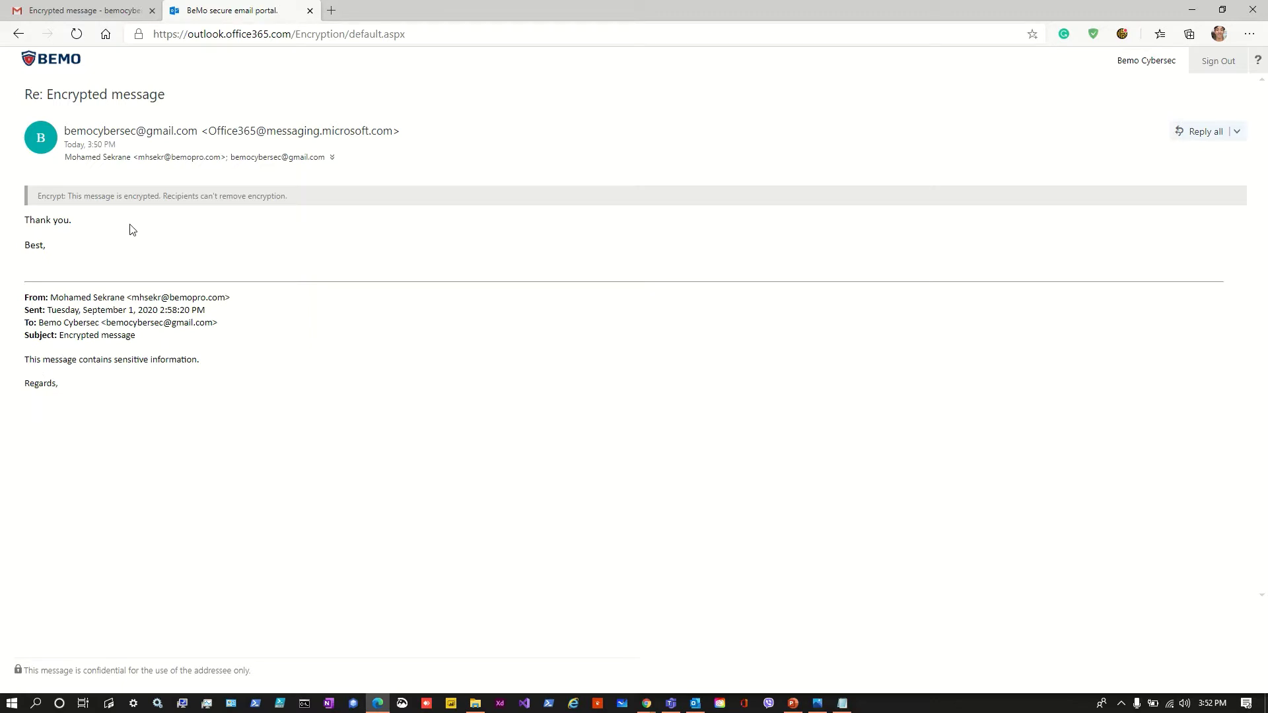
pyautogui.click(119, 14)
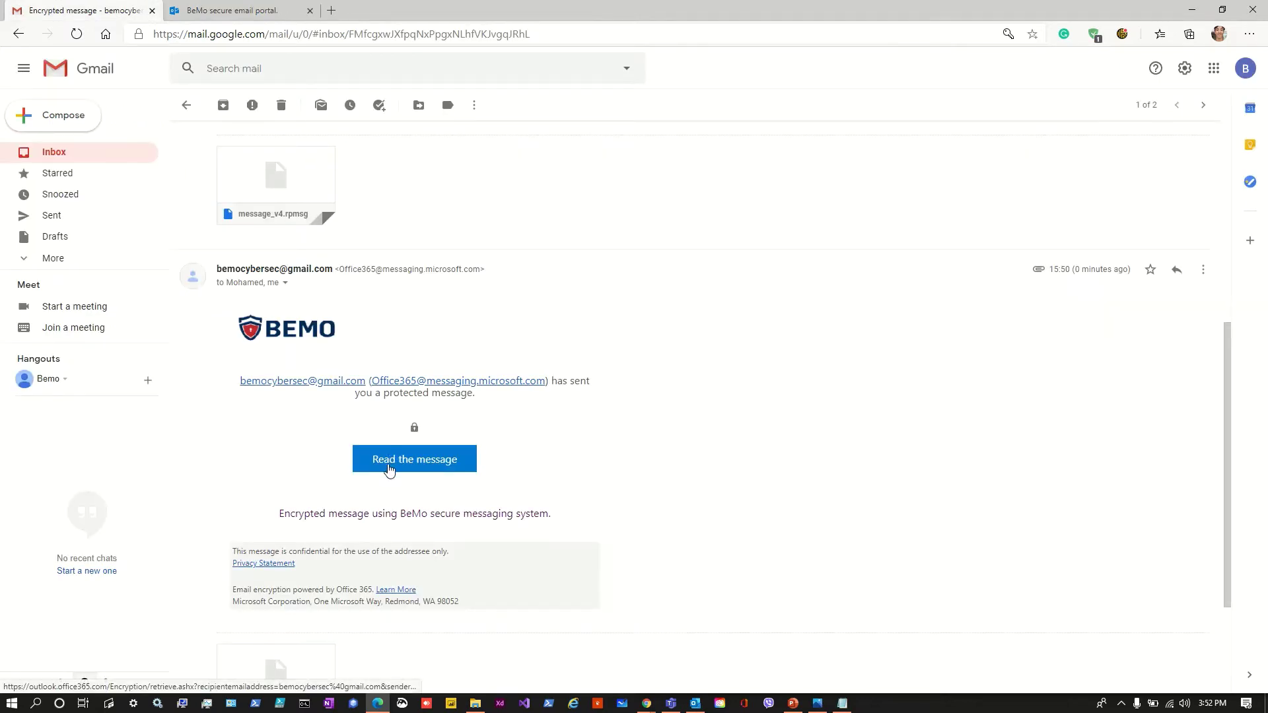
pyautogui.click(246, 10)
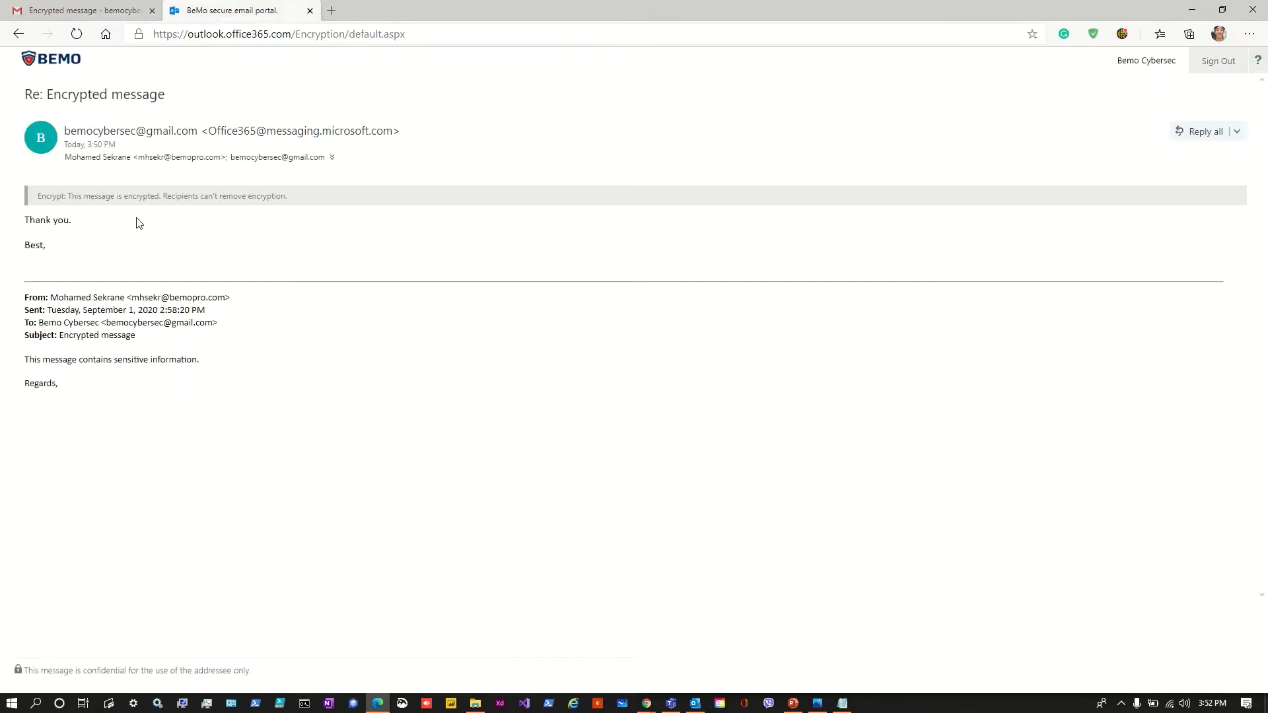